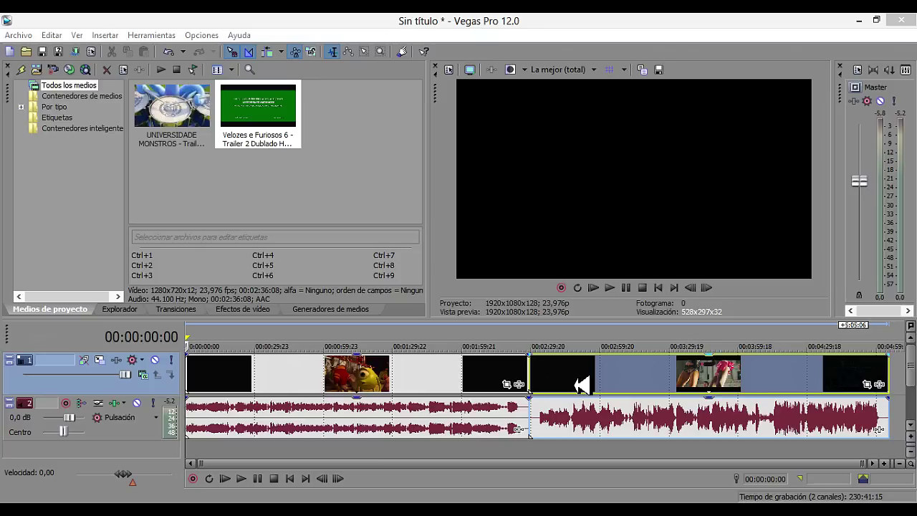
# - Separate the two trailer clips with a small gap on the timeline, keeping the UNIVERSIDADE MONSTROS clip at the timeline start
pyautogui.moveTo(584, 385); pyautogui.dragTo(626, 388)
pyautogui.moveTo(409, 381)
pyautogui.mouseDown()
pyautogui.moveTo(440, 385)
pyautogui.moveTo(406, 389)
pyautogui.mouseUp()
pyautogui.moveTo(608, 389); pyautogui.dragTo(542, 382)
pyautogui.click(462, 376)
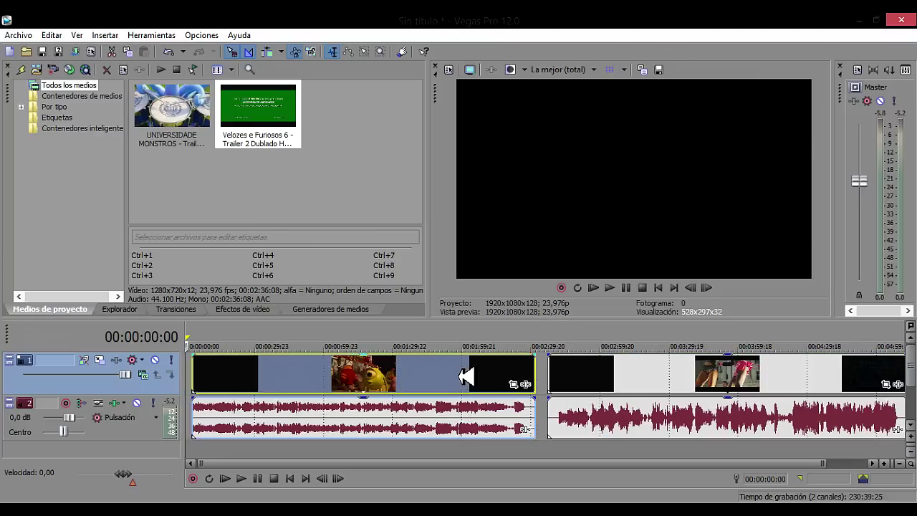
pyautogui.moveTo(581, 385); pyautogui.dragTo(577, 385)
pyautogui.moveTo(473, 371); pyautogui.dragTo(463, 371)
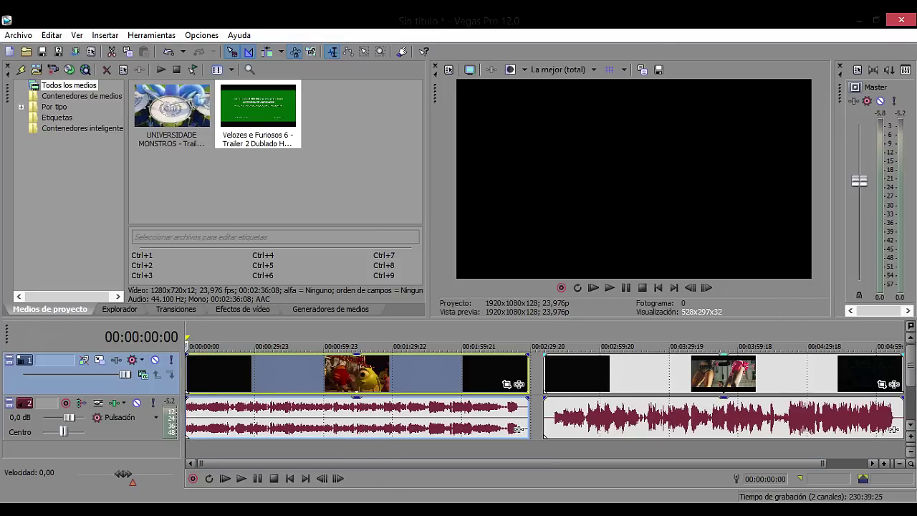
pyautogui.click(906, 464)
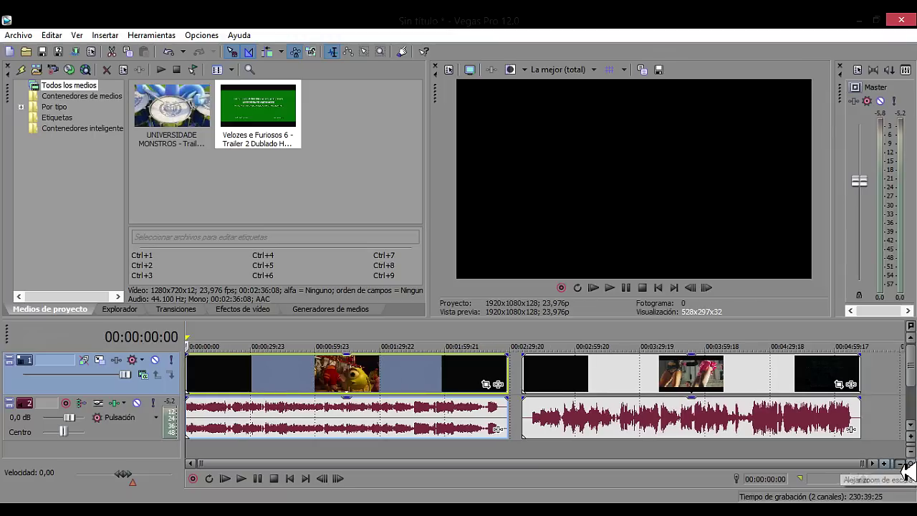
pyautogui.click(706, 374)
pyautogui.moveTo(706, 374); pyautogui.dragTo(703, 374)
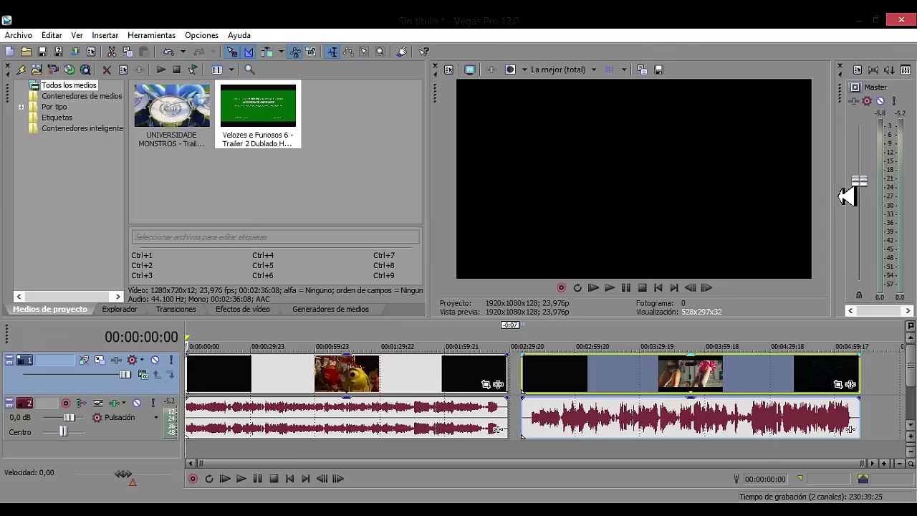
# - Widen the Master meter panel and play the first trailer from 00:01:18:04 and a section of the second to compare audio levels
pyautogui.moveTo(842, 202)
pyautogui.mouseDown()
pyautogui.moveTo(814, 205)
pyautogui.moveTo(829, 199)
pyautogui.mouseUp()
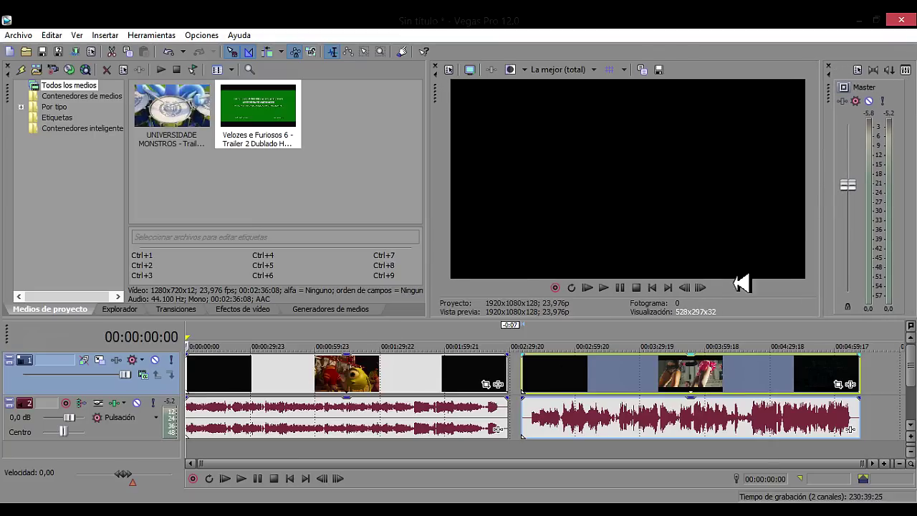
pyautogui.click(430, 341)
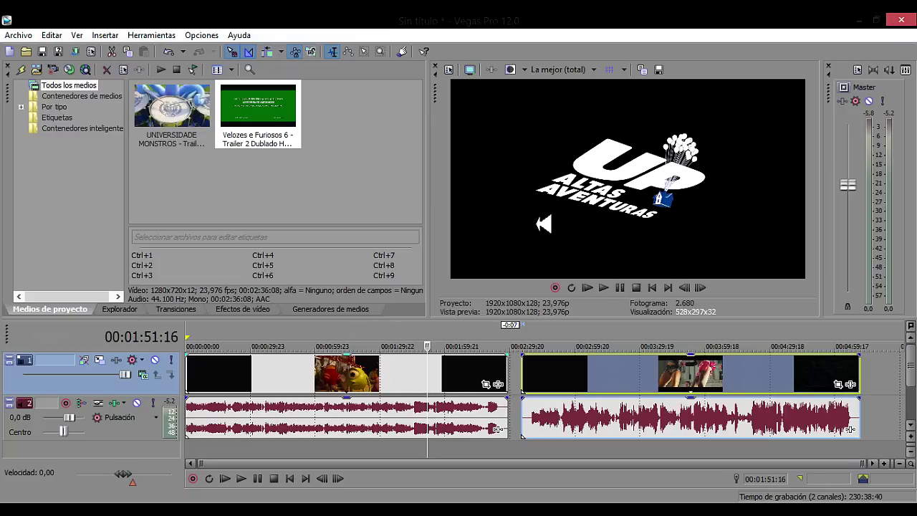
pyautogui.click(356, 331)
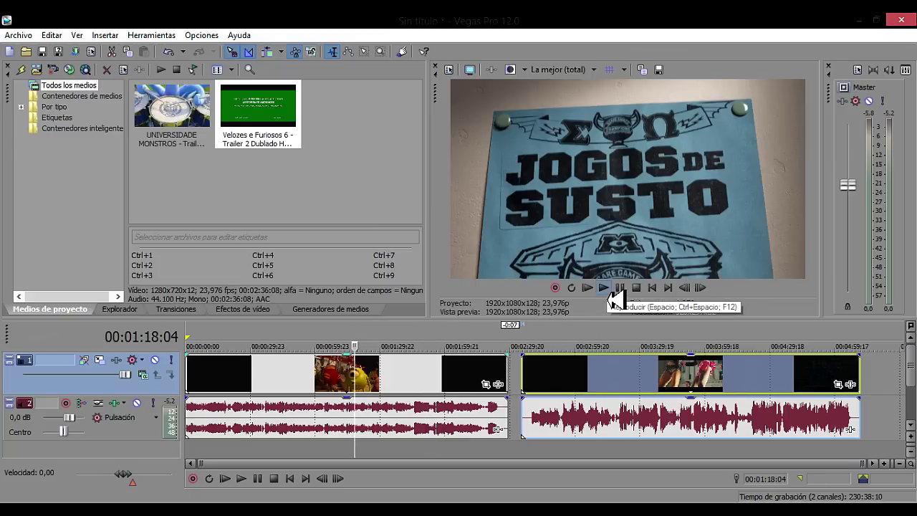
pyautogui.click(606, 290)
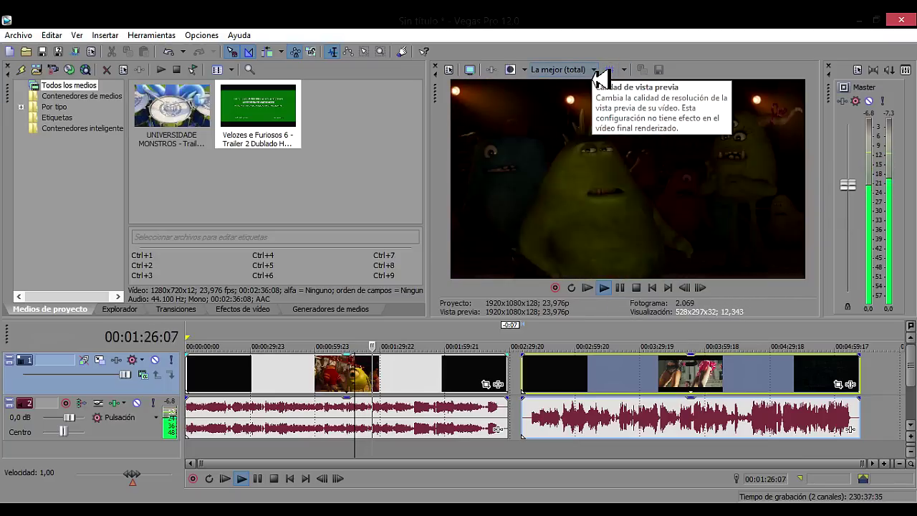
pyautogui.click(597, 335)
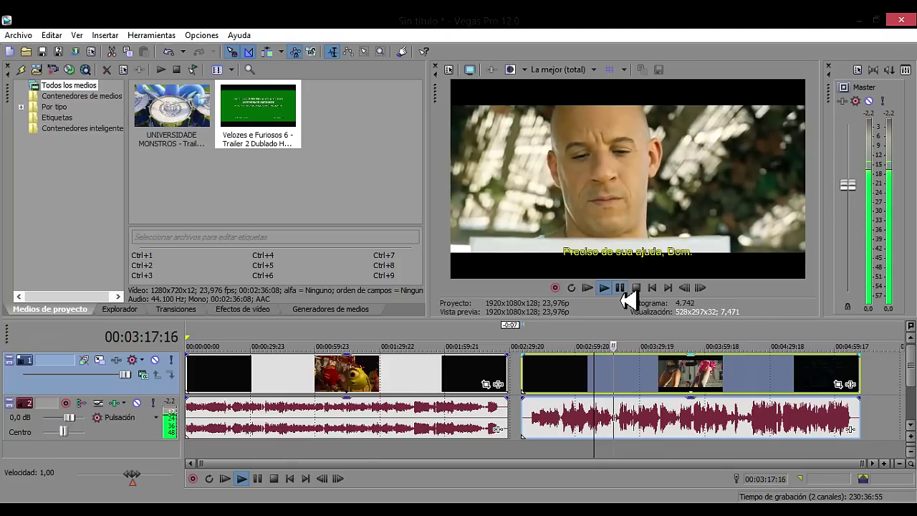
pyautogui.click(620, 287)
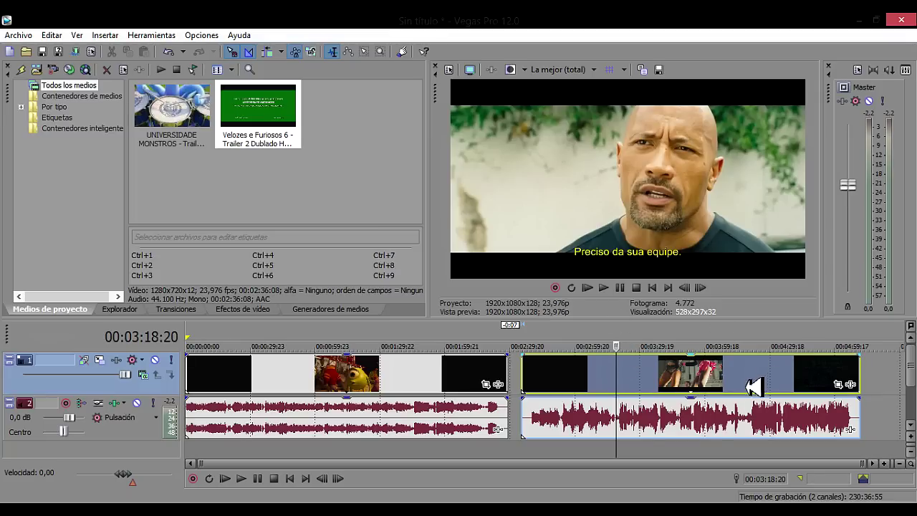
# - Compare the trailers' audio again, playing the first from 00:01:22:12 and the second from its early section, and pause
pyautogui.click(366, 335)
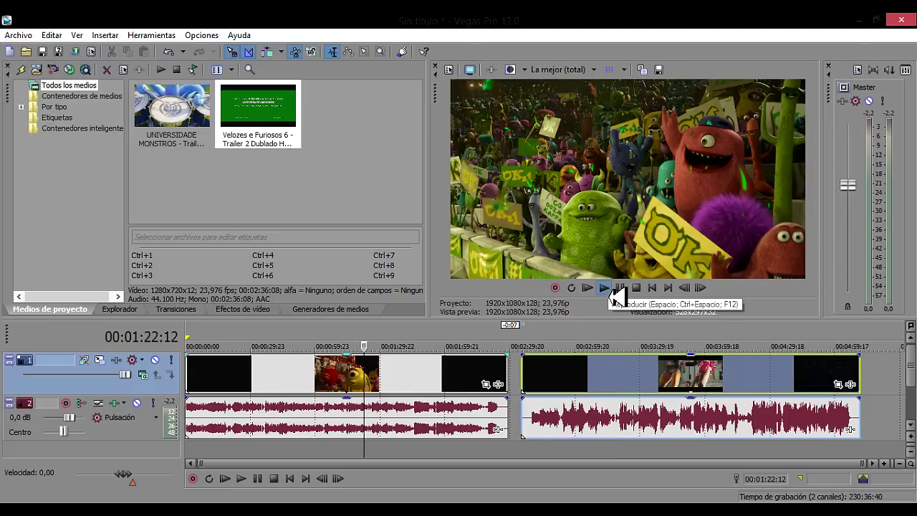
pyautogui.click(604, 288)
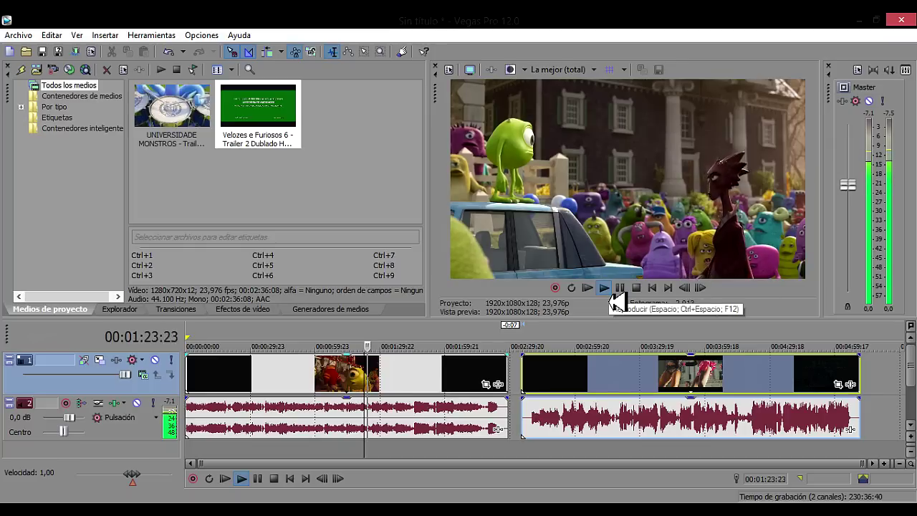
pyautogui.click(599, 337)
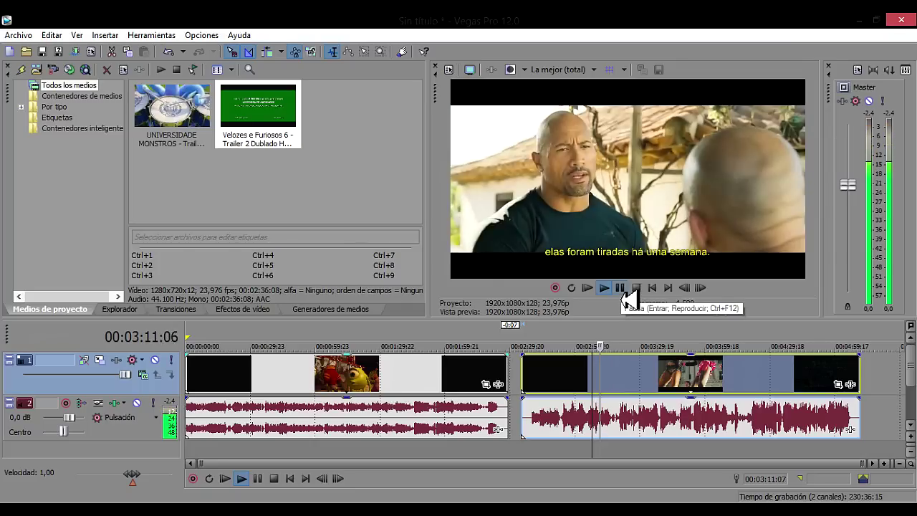
pyautogui.click(620, 289)
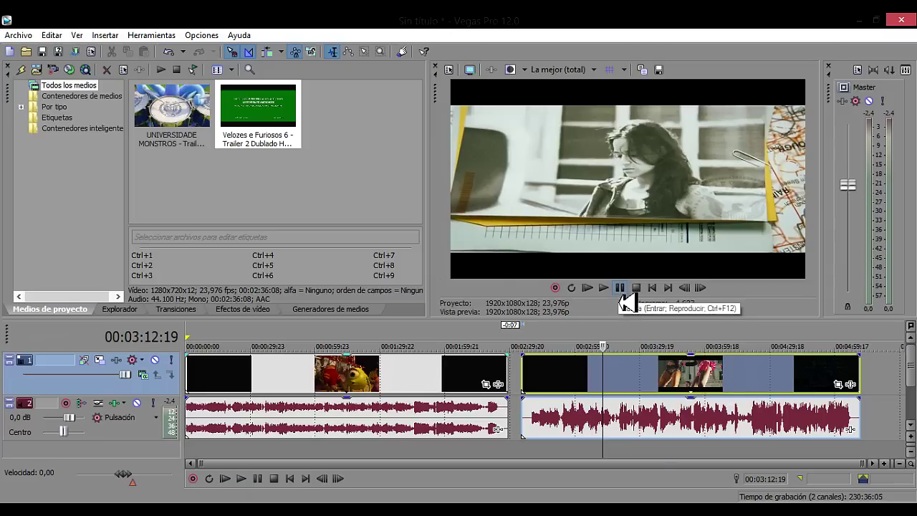
# - Set the video preview quality to Vista previa, Automática, and place the playback cursor at about 00:00:56 in the first trailer
pyautogui.click(351, 339)
pyautogui.click(316, 336)
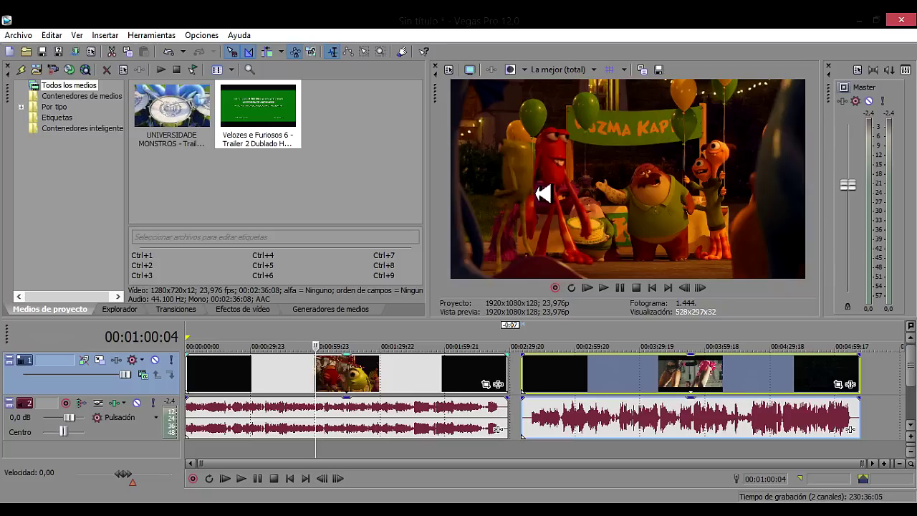
pyautogui.click(593, 70)
pyautogui.moveTo(605, 101)
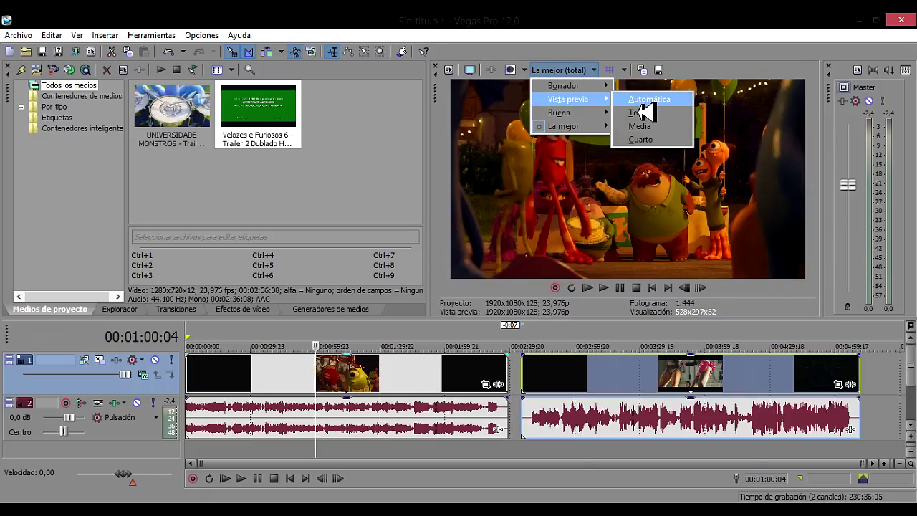
pyautogui.click(641, 101)
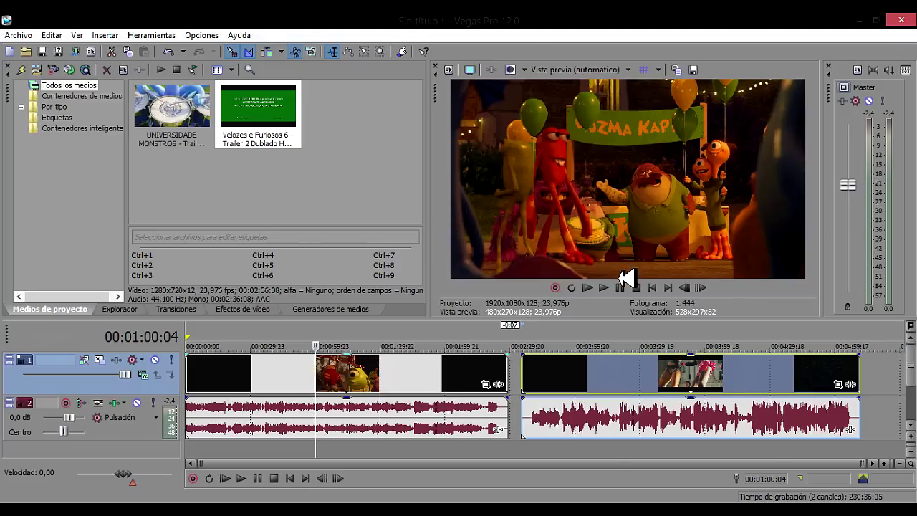
pyautogui.click(306, 338)
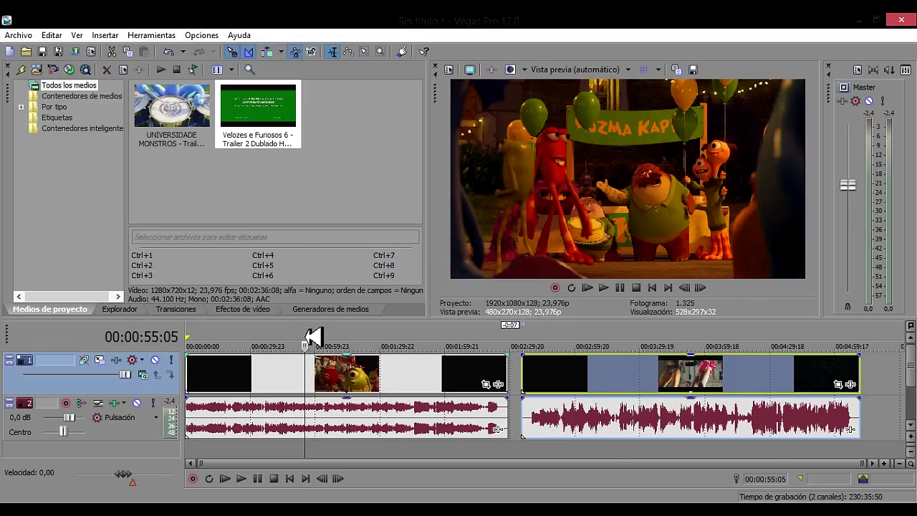
pyautogui.click(326, 338)
pyautogui.click(307, 338)
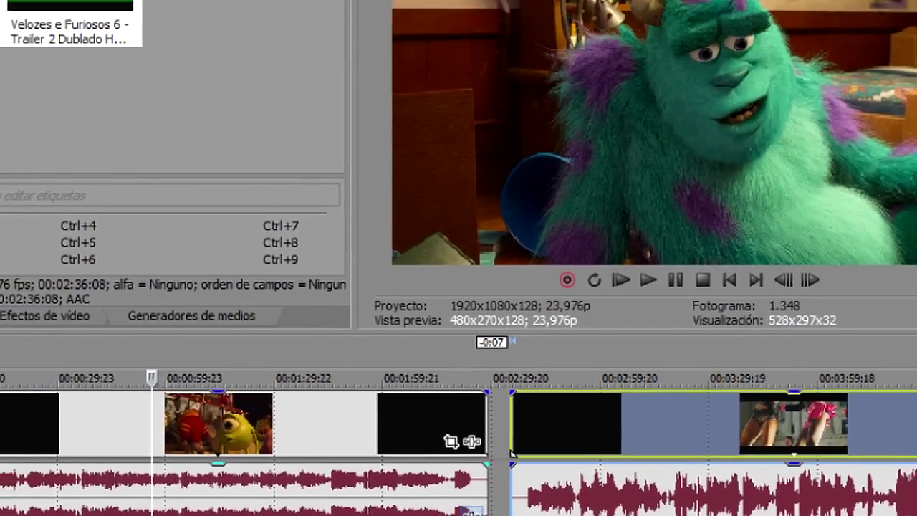
# - Add the Ecualizador de pista plugin to the UNIVERSIDADE MONSTROS audio event's effects chain
pyautogui.click(472, 442)
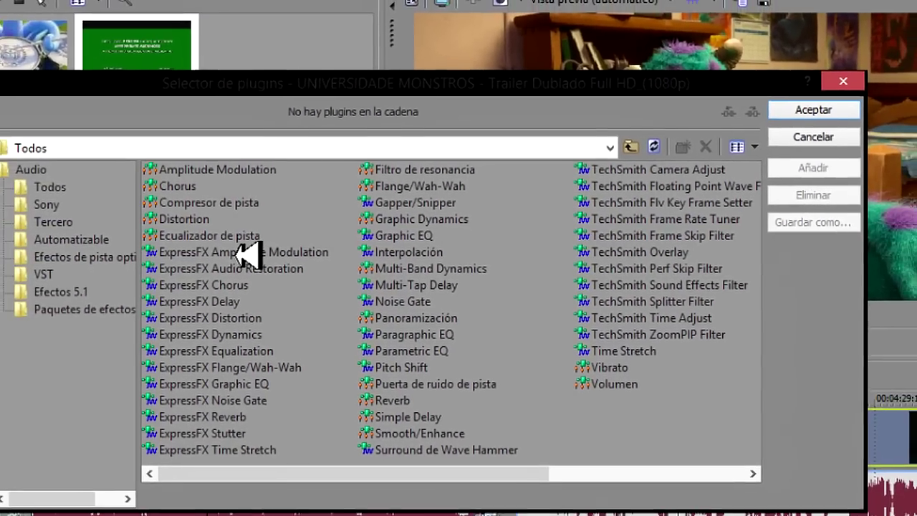
pyautogui.click(215, 237)
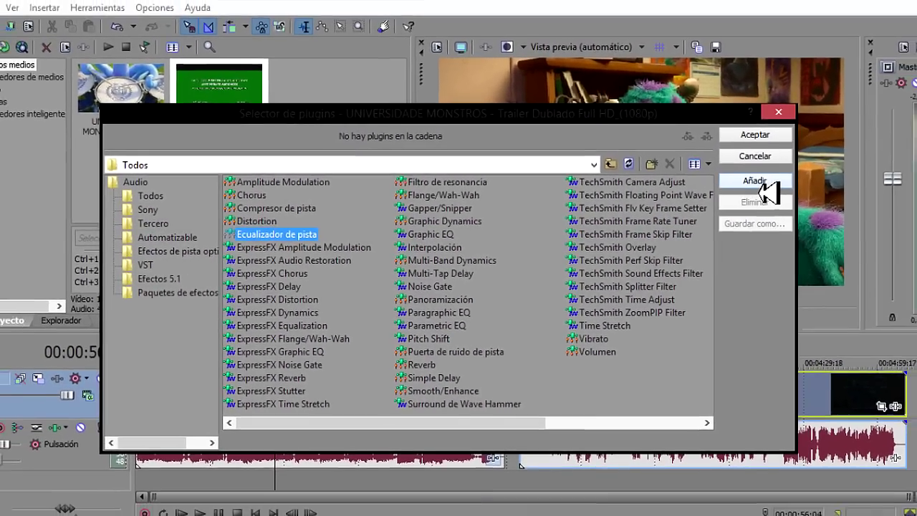
pyautogui.click(760, 177)
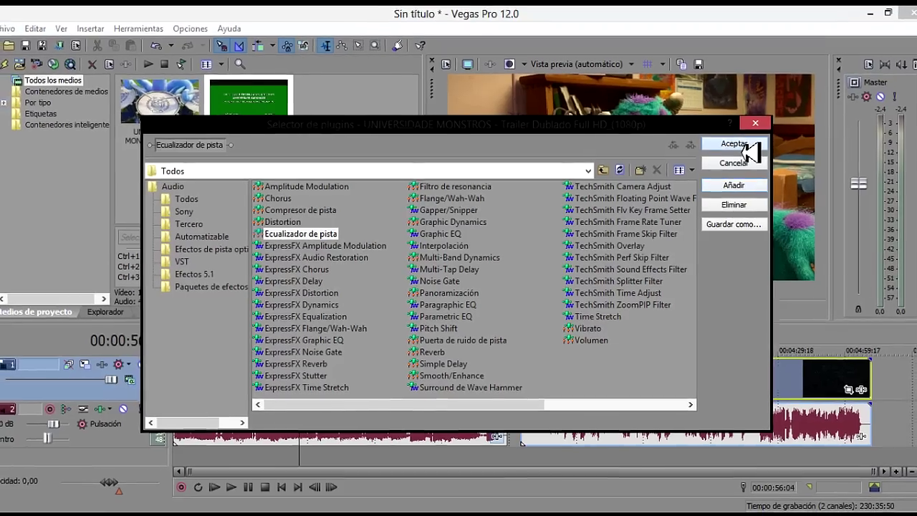
pyautogui.click(749, 144)
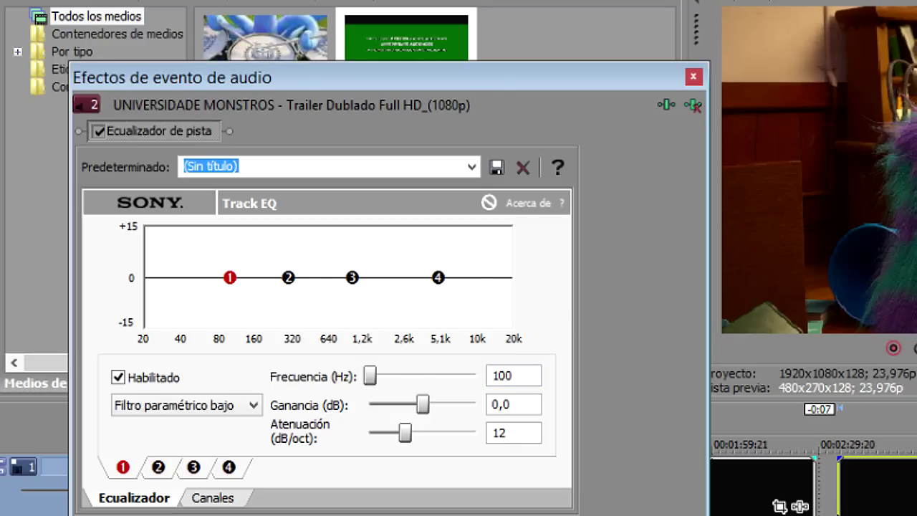
# - Raise equalizer band 1 to about 11.1 dB at 236 Hz, boost band 3 between 1.2k and 2.6k Hz, and close the audio effects
pyautogui.moveTo(231, 290); pyautogui.dragTo(278, 256)
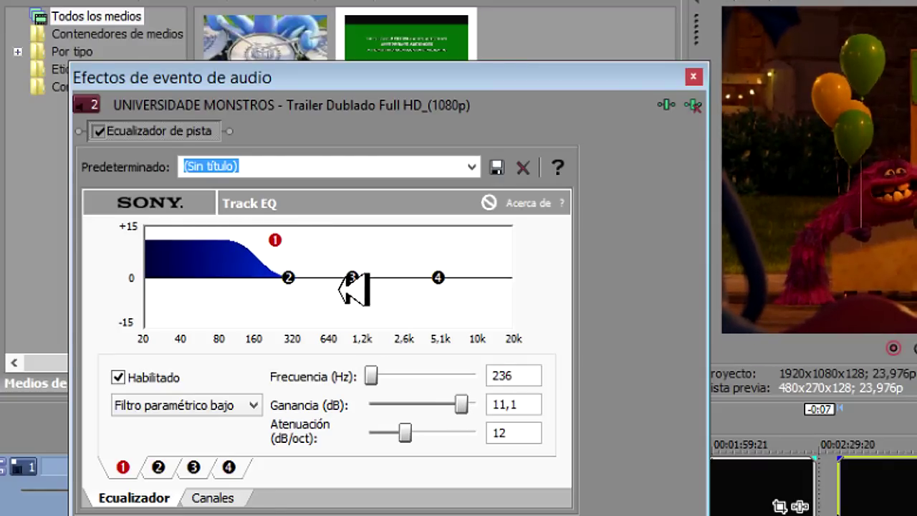
pyautogui.moveTo(350, 281)
pyautogui.mouseDown()
pyautogui.moveTo(364, 287)
pyautogui.moveTo(382, 273)
pyautogui.moveTo(379, 246)
pyautogui.moveTo(489, 248)
pyautogui.moveTo(419, 249)
pyautogui.moveTo(377, 299)
pyautogui.moveTo(398, 262)
pyautogui.moveTo(442, 280)
pyautogui.moveTo(468, 254)
pyautogui.moveTo(222, 191)
pyautogui.moveTo(409, 231)
pyautogui.moveTo(458, 258)
pyautogui.moveTo(471, 293)
pyautogui.mouseUp()
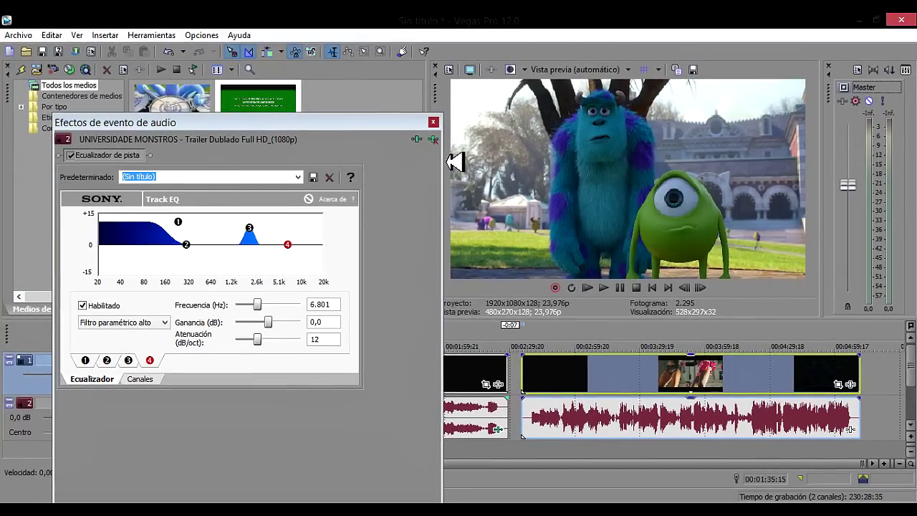
pyautogui.click(434, 122)
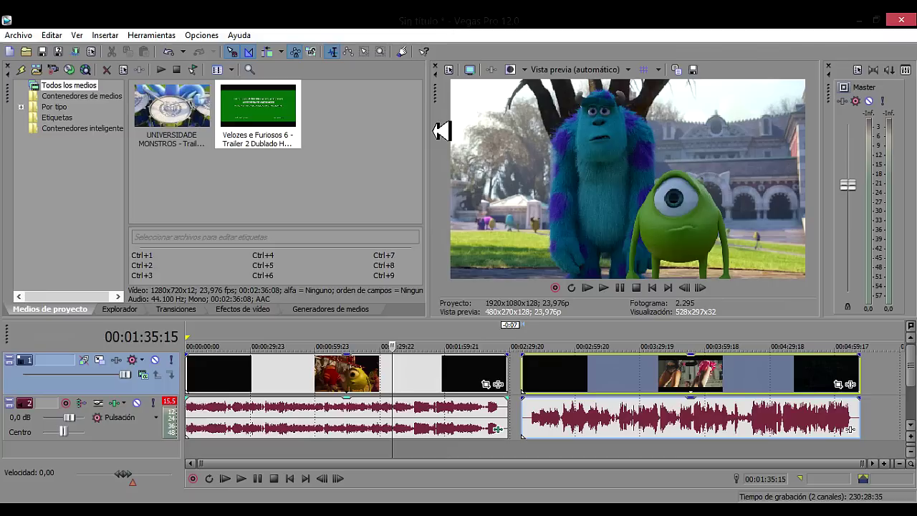
# - Play the equalized first trailer and the untouched second trailer alternately to compare their sound, and pause in the first
pyautogui.click(380, 340)
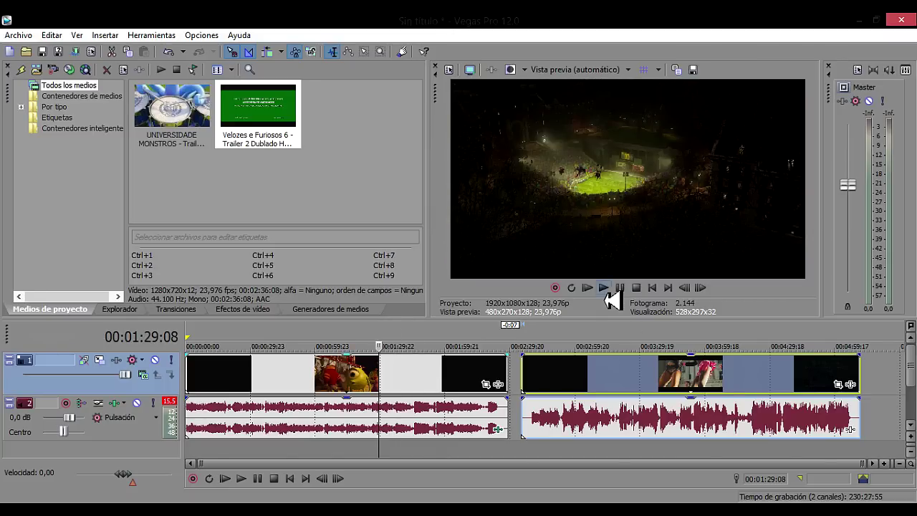
pyautogui.click(608, 291)
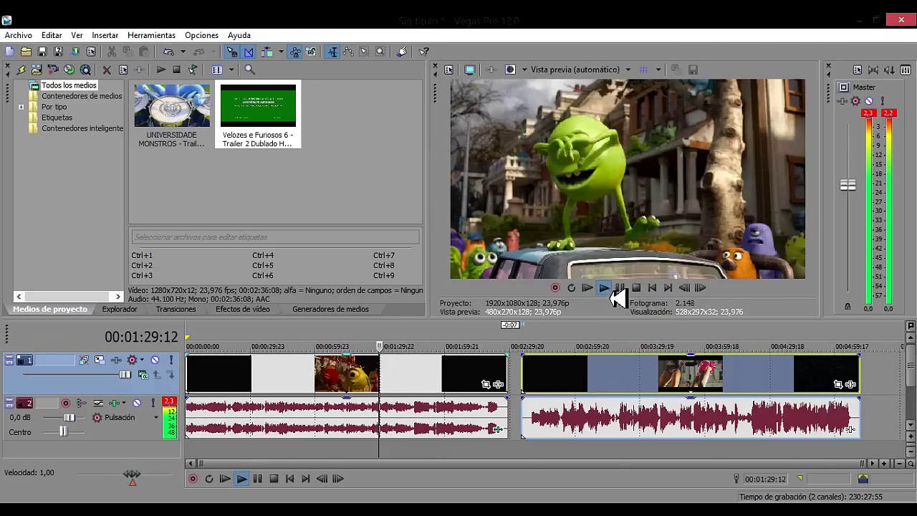
pyautogui.click(573, 342)
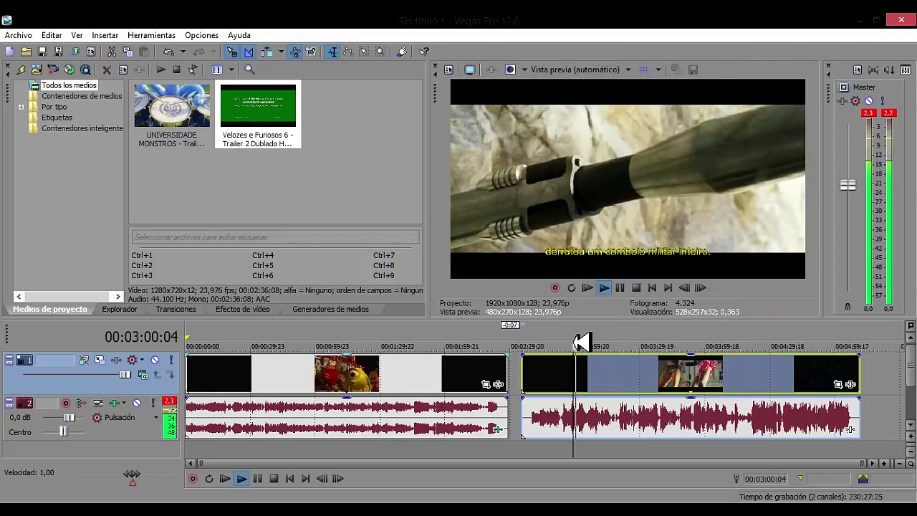
pyautogui.click(355, 340)
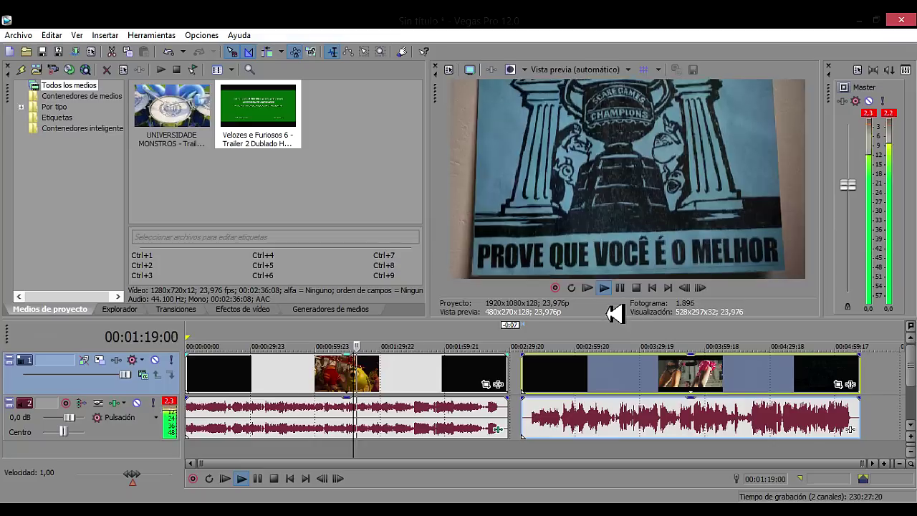
pyautogui.click(620, 287)
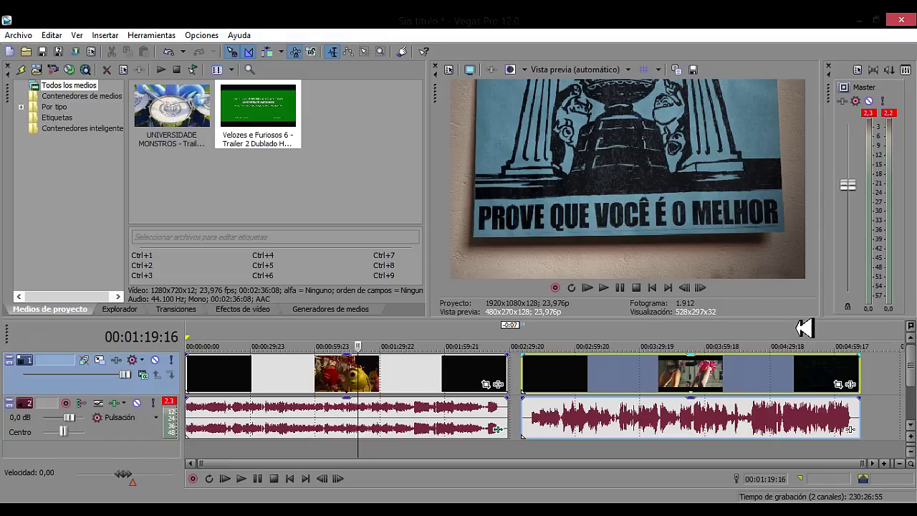
# - Enlarge the timeline area slightly and reset the peak readings of the Master output meter
pyautogui.moveTo(804, 326); pyautogui.dragTo(802, 306)
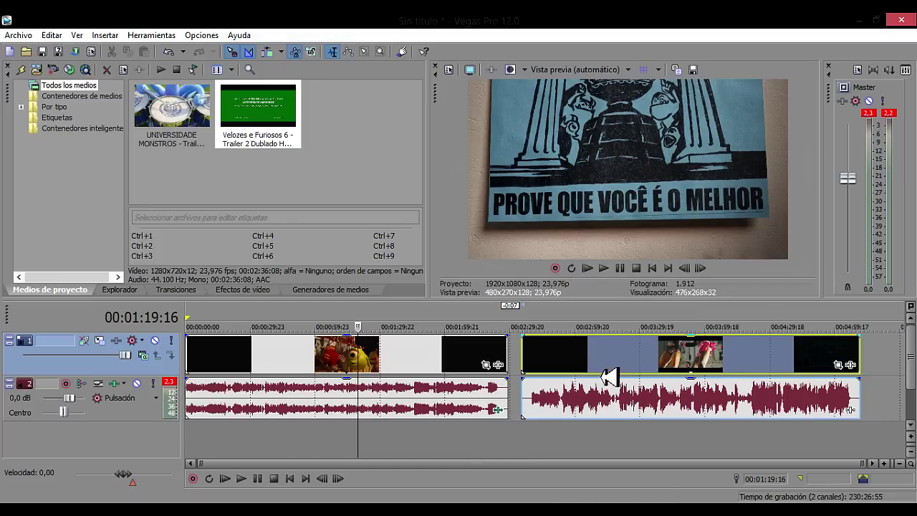
pyautogui.moveTo(119, 356)
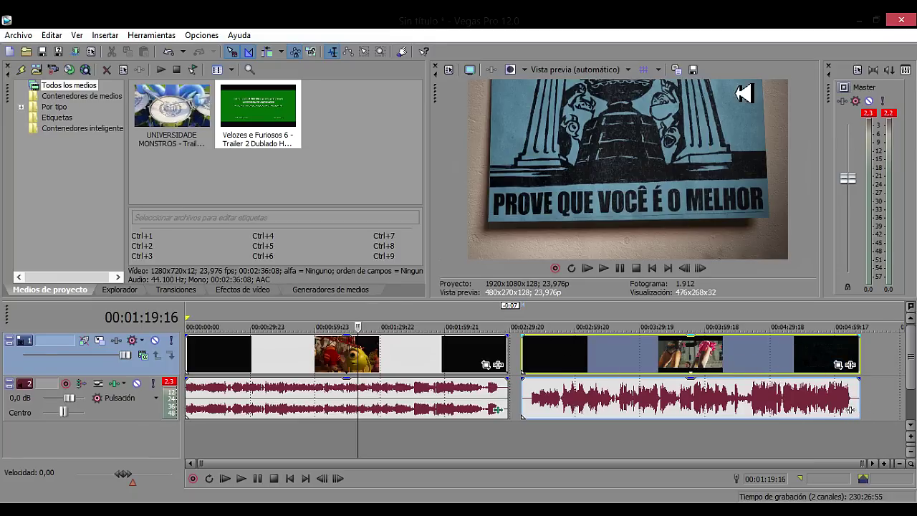
pyautogui.click(889, 113)
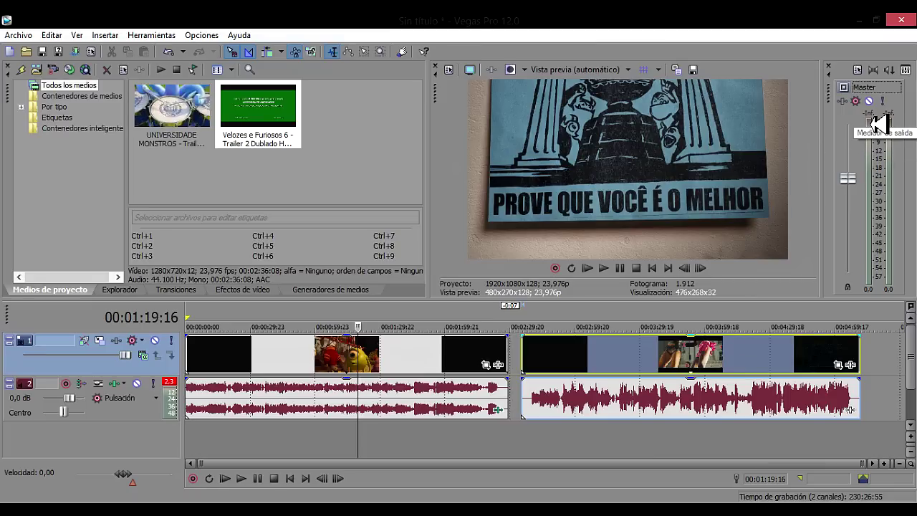
# - Play part of the second trailer and part of the first to compare their Master output levels, and reset the meter's peak readings
pyautogui.click(589, 321)
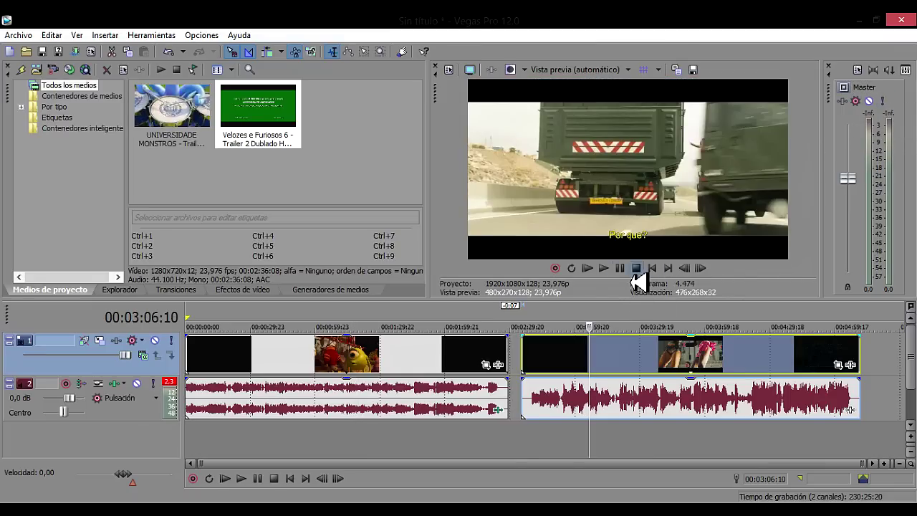
pyautogui.click(606, 272)
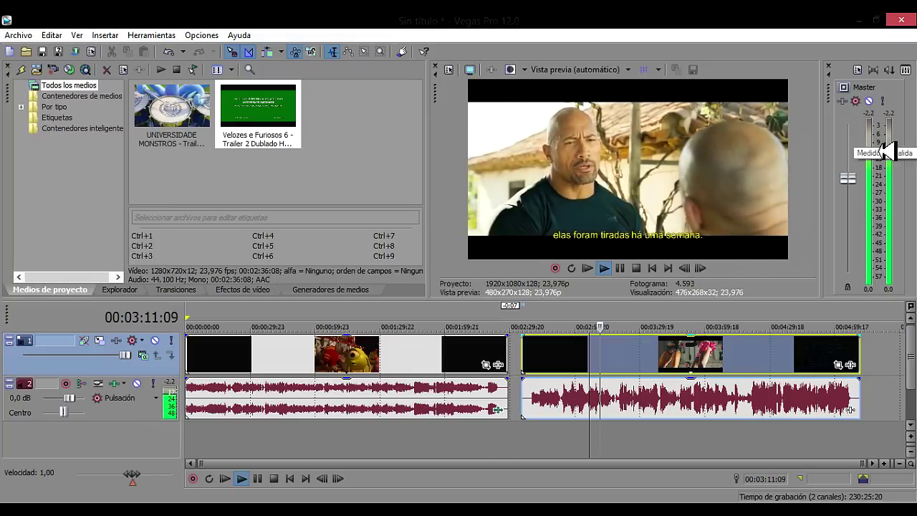
pyautogui.click(620, 269)
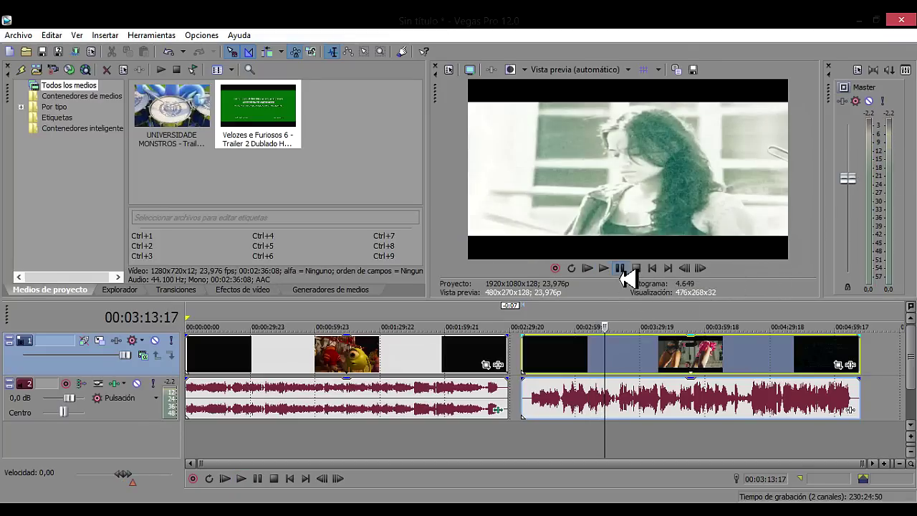
pyautogui.click(414, 322)
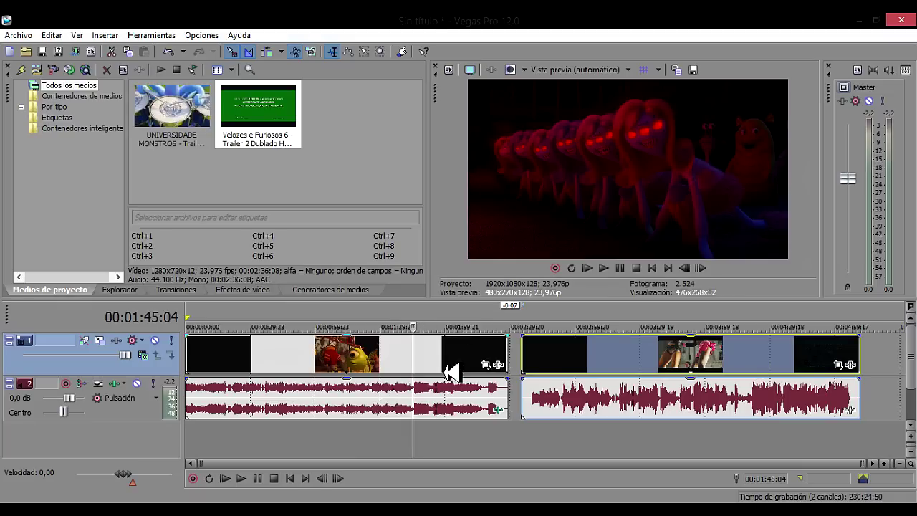
pyautogui.click(605, 270)
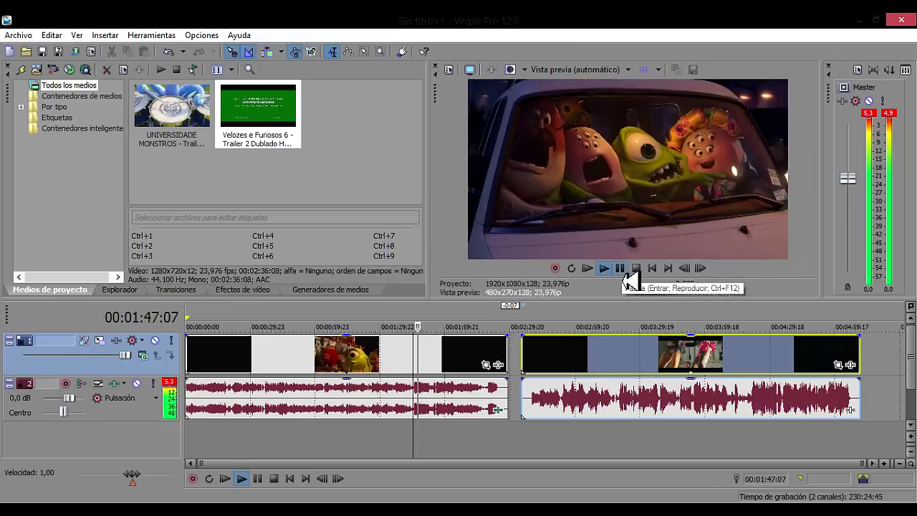
pyautogui.click(621, 274)
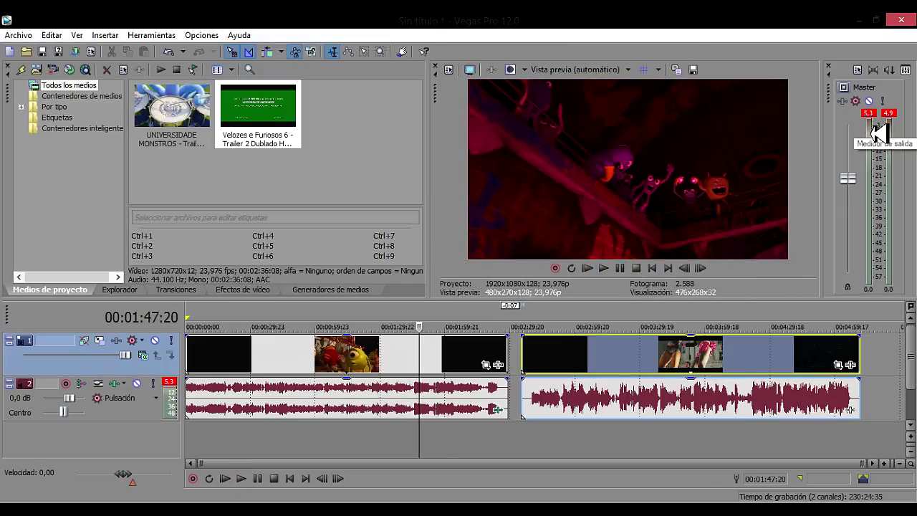
pyautogui.click(900, 127)
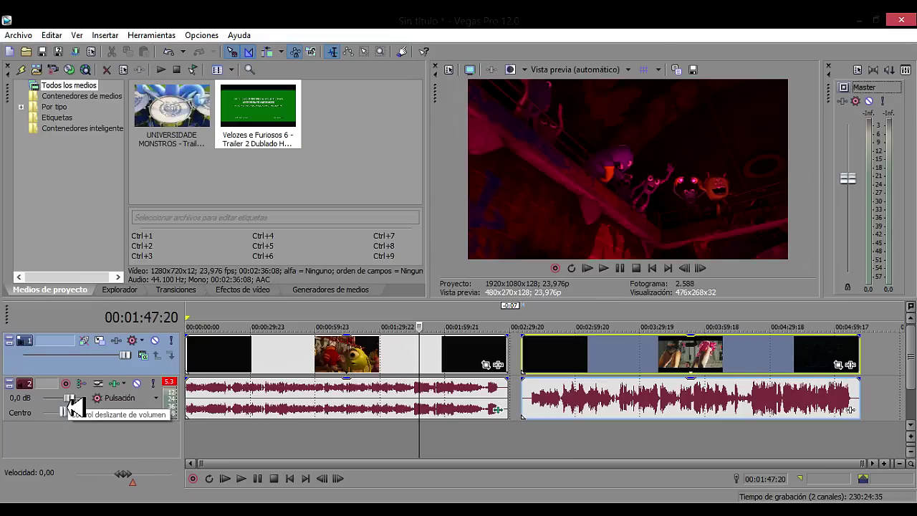
# - Add the Volumen plugin after the track equalizer in the UNIVERSIDADE MONSTROS audio event's effects chain
pyautogui.click(498, 410)
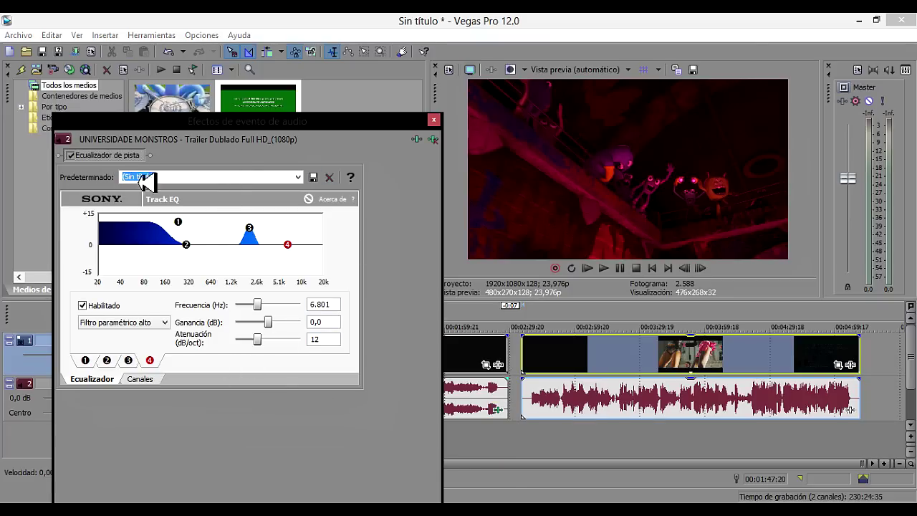
pyautogui.click(423, 143)
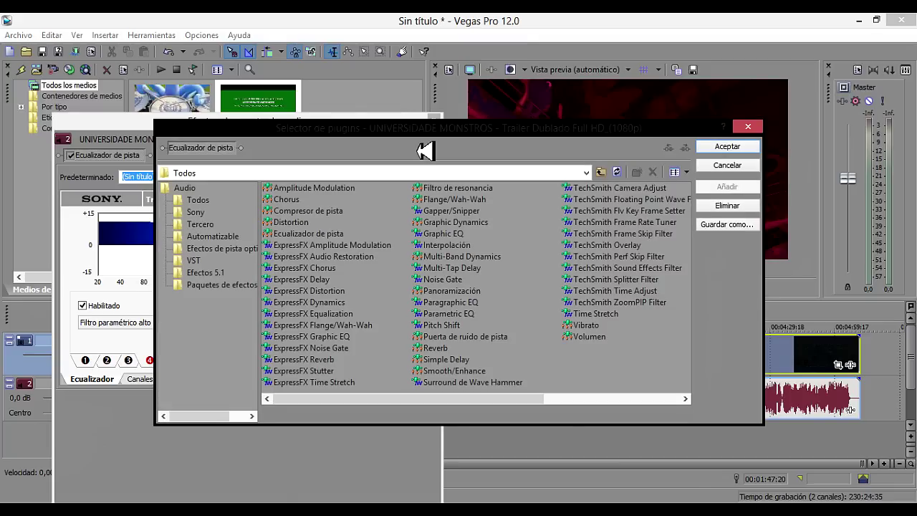
pyautogui.click(594, 340)
pyautogui.click(737, 189)
pyautogui.click(736, 148)
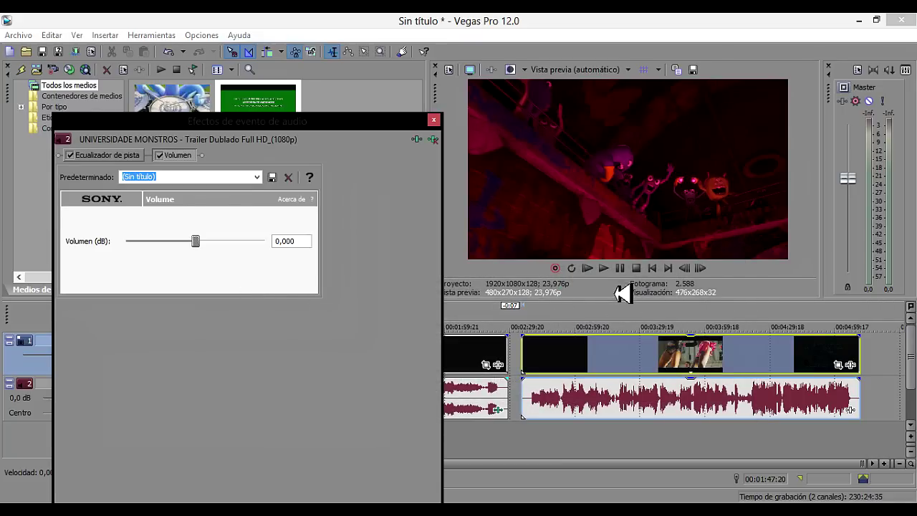
# - Lower the event's Volumen effect to about -5.8 dB during playback and close the audio effects
pyautogui.click(605, 271)
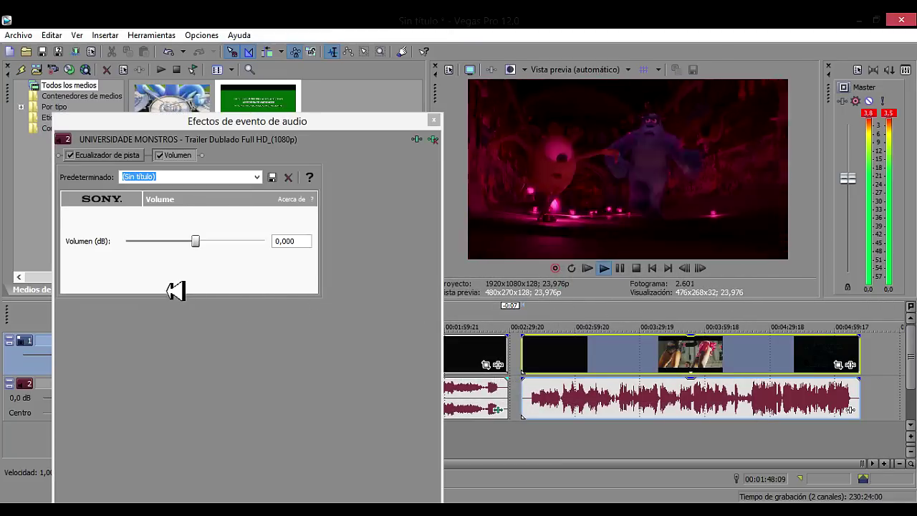
pyautogui.moveTo(196, 243); pyautogui.dragTo(196, 247)
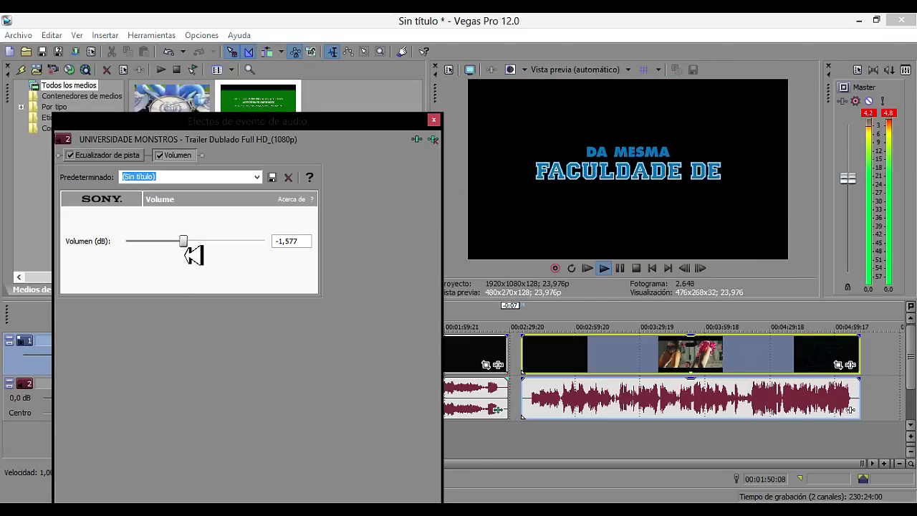
pyautogui.moveTo(188, 256); pyautogui.dragTo(186, 255)
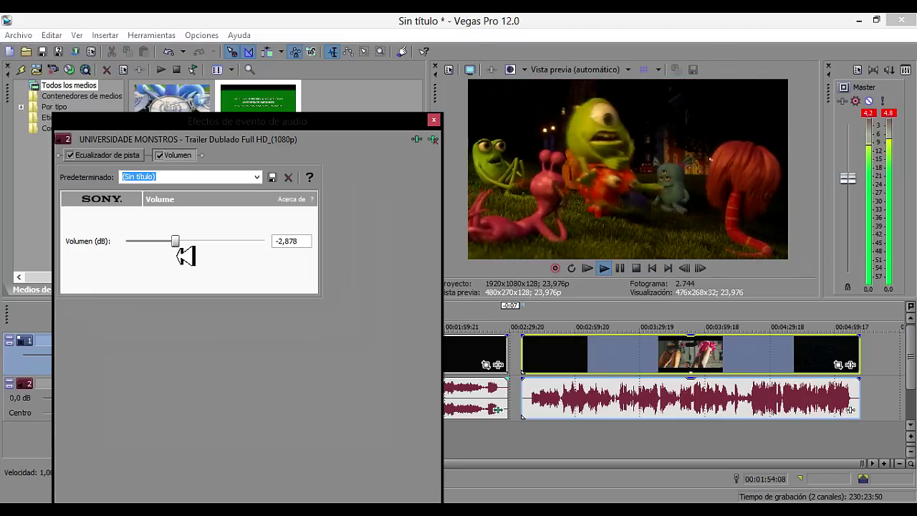
pyautogui.moveTo(186, 256); pyautogui.dragTo(171, 255)
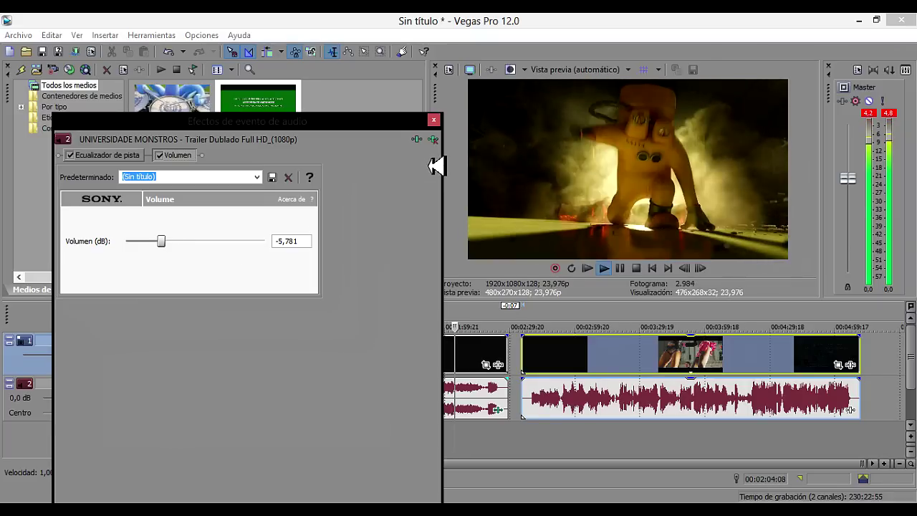
pyautogui.click(433, 120)
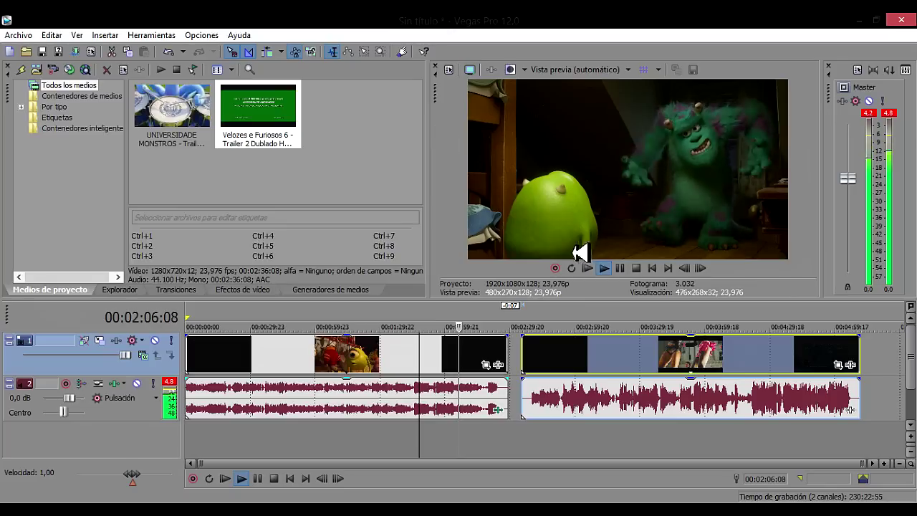
# - Reset the Master peak readings and play the first and second trailers alternately to compare their levels, pausing in the first
pyautogui.click(878, 116)
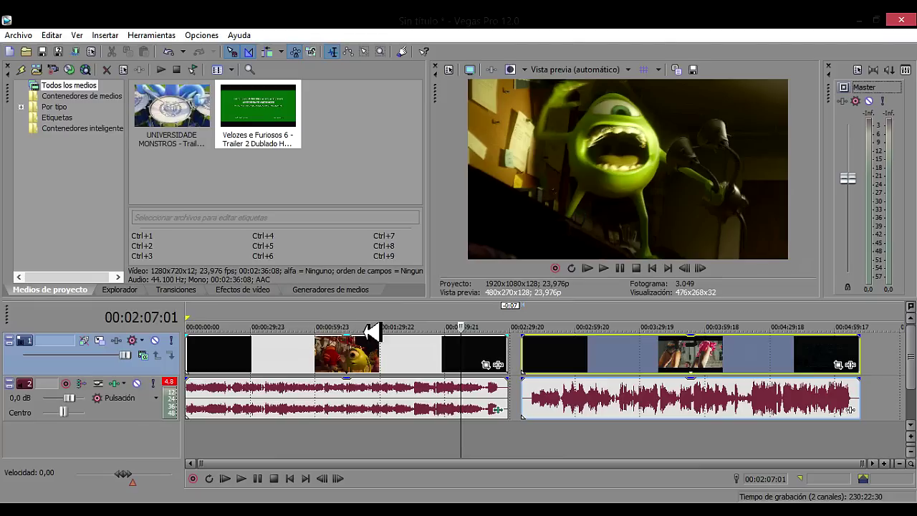
pyautogui.click(411, 324)
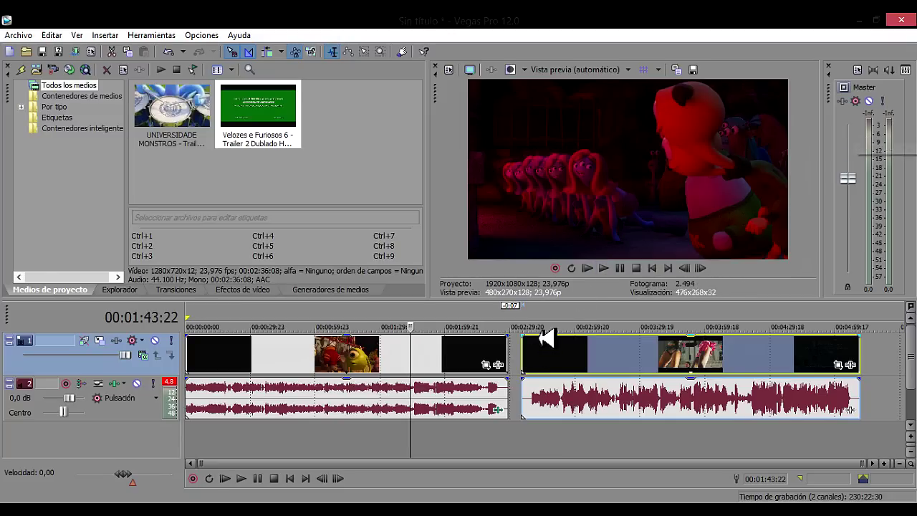
pyautogui.click(605, 271)
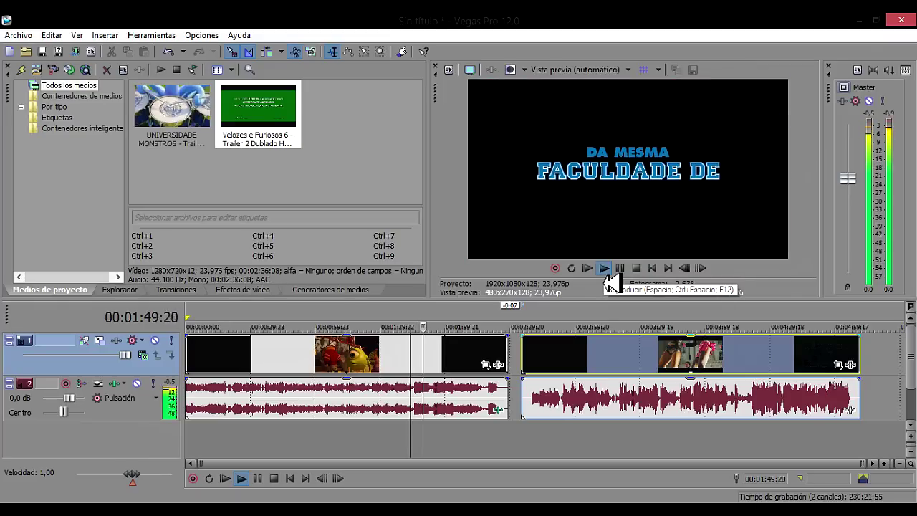
pyautogui.click(586, 318)
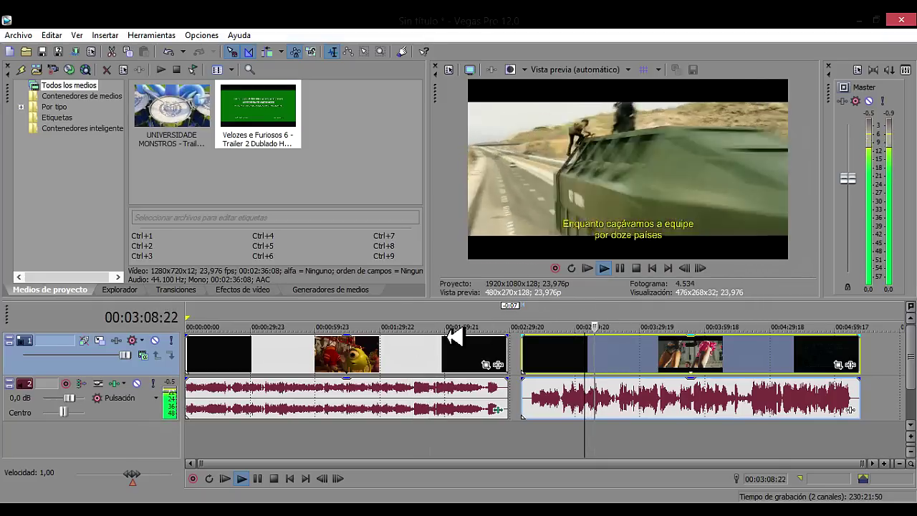
pyautogui.click(388, 316)
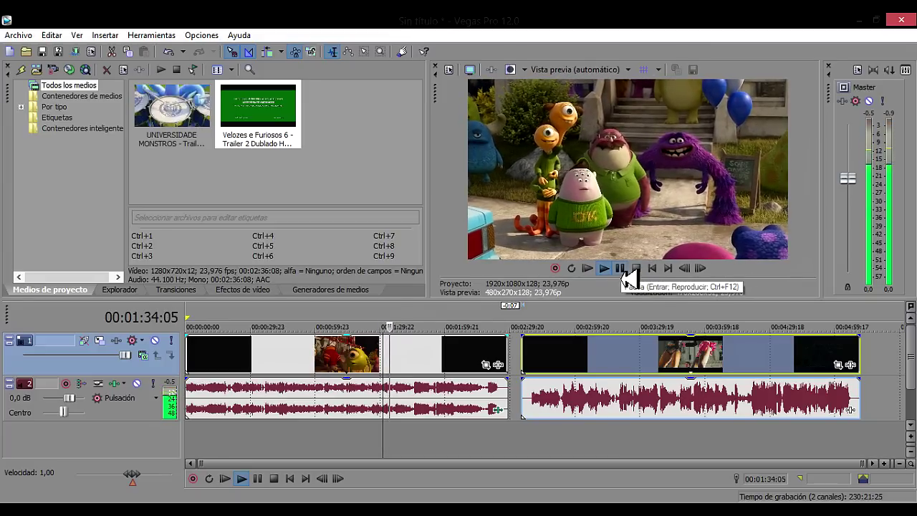
pyautogui.click(620, 268)
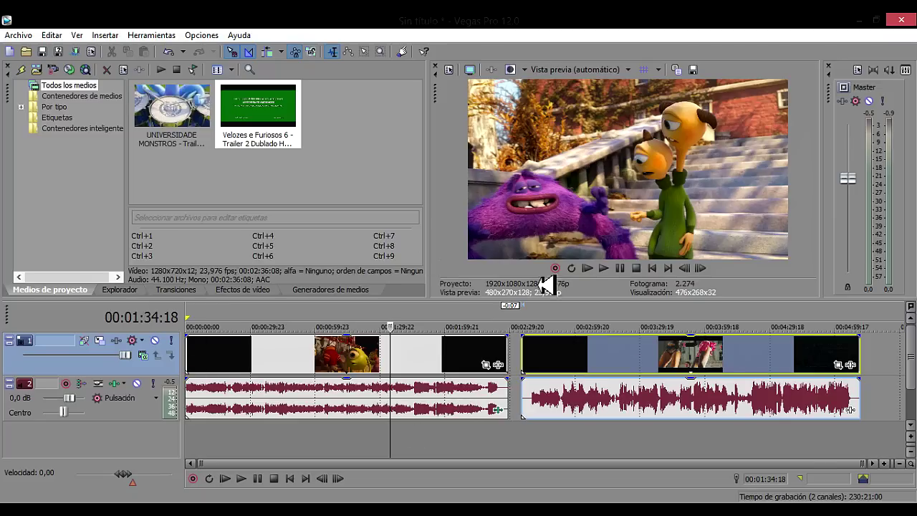
# - Review the audio plugins available for the UNIVERSIDADE MONSTROS audio event and close the plugin chooser without adding any
pyautogui.click(498, 411)
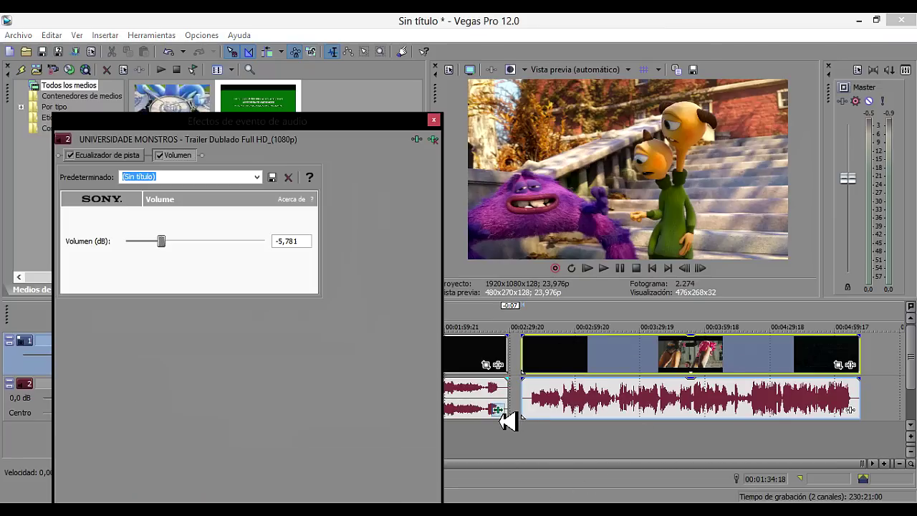
pyautogui.click(419, 142)
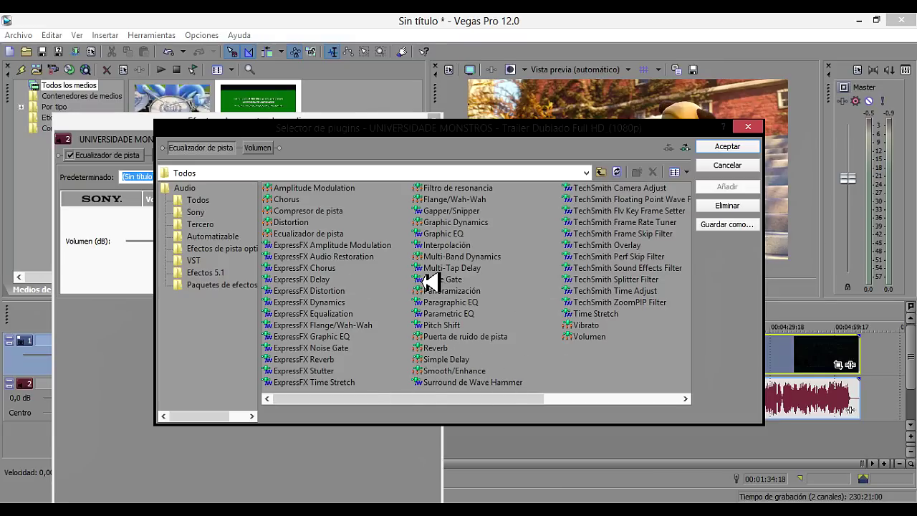
pyautogui.click(749, 128)
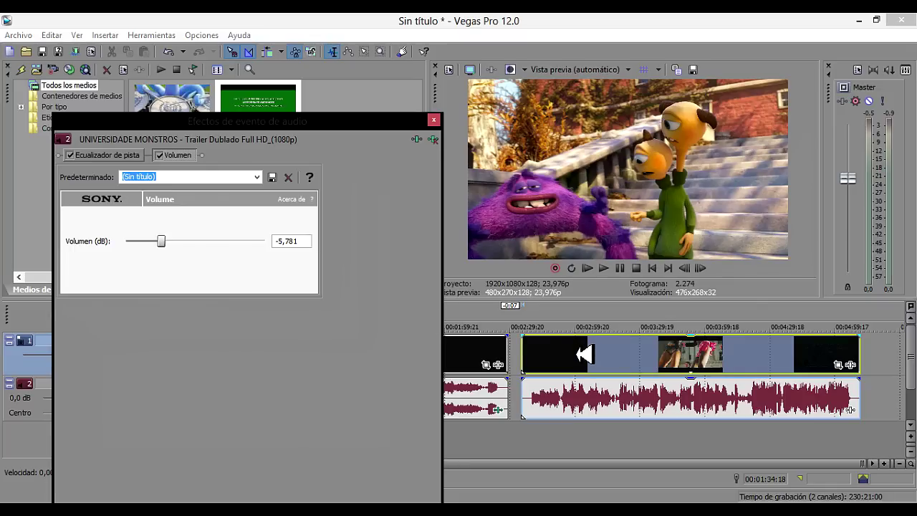